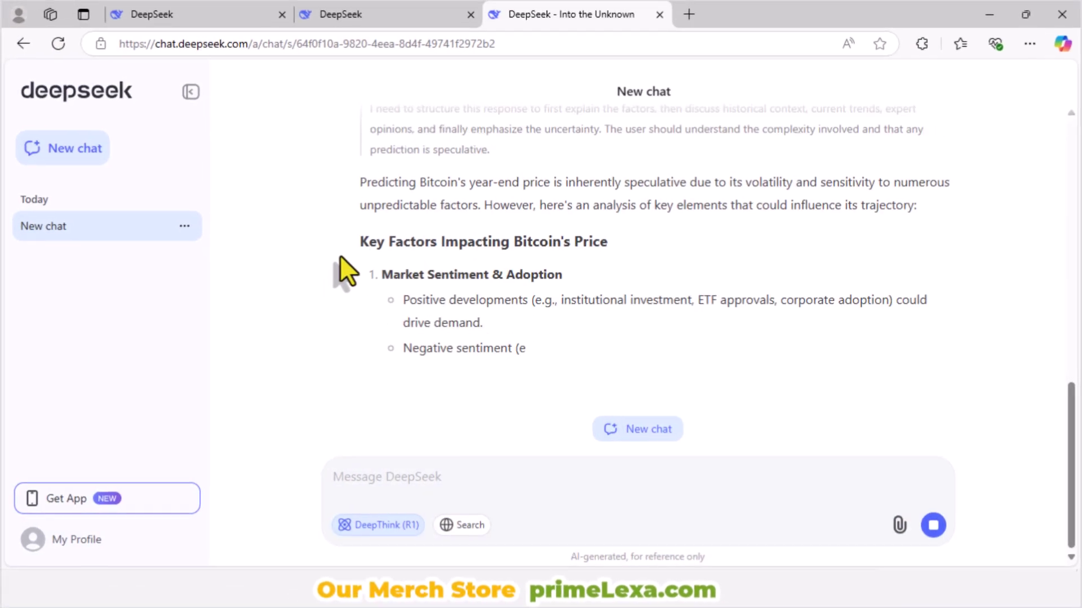
Step: Review the streaming Bitcoin answer, selecting 'unpredictable' and scrolling through its factors
drag(361, 203, 412, 163)
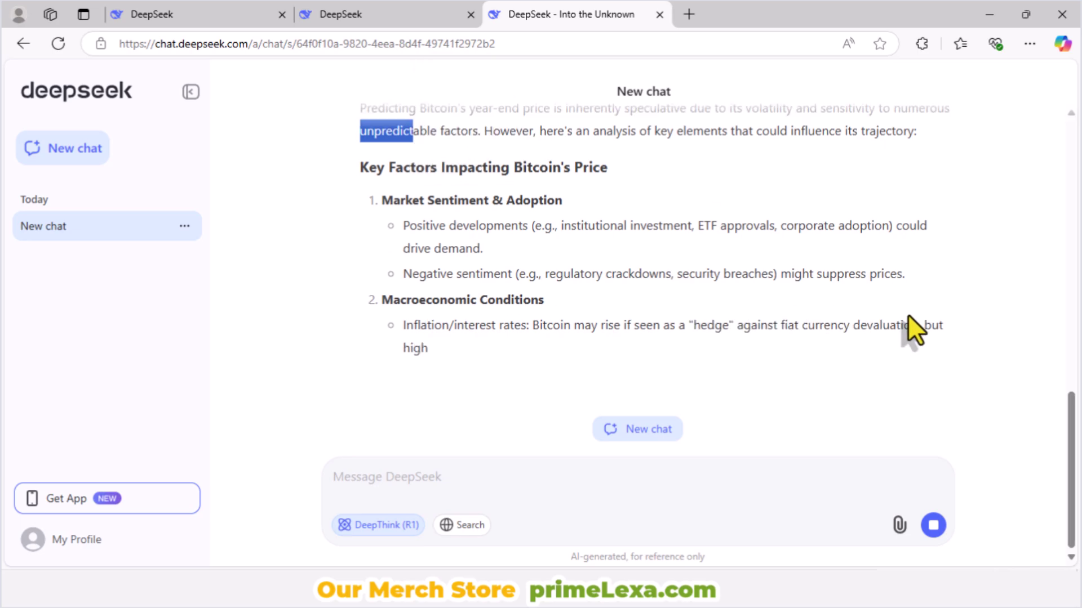
drag(1073, 446, 1073, 406)
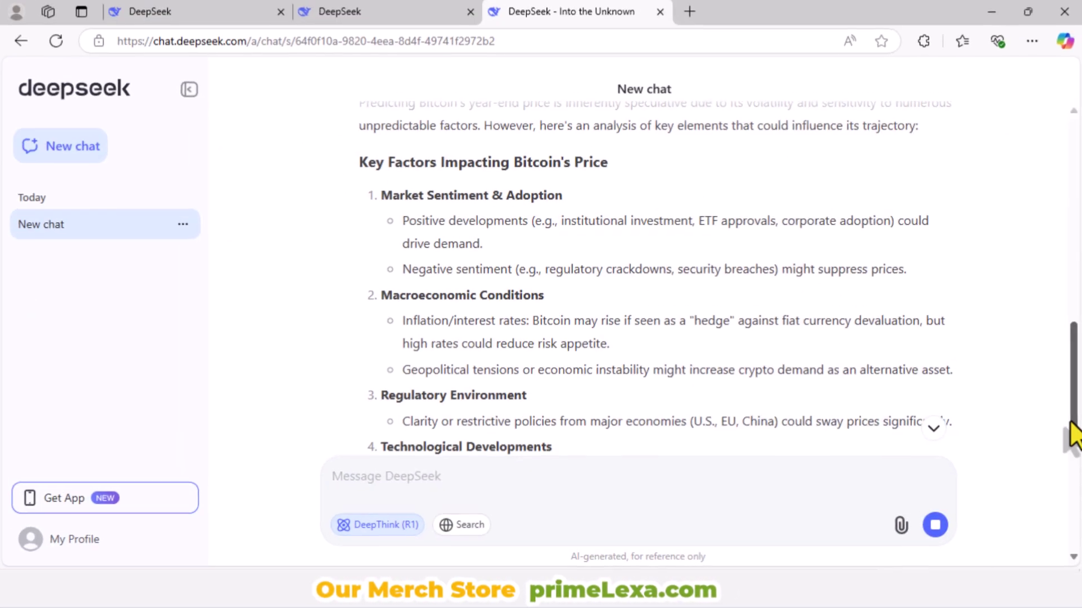
drag(1072, 434, 1065, 535)
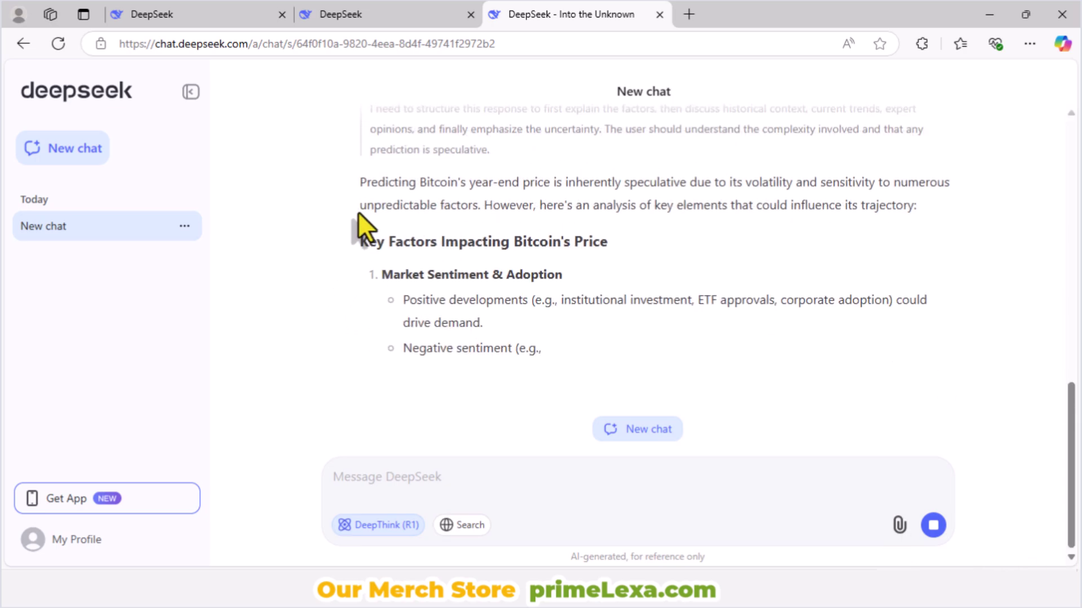
drag(360, 179, 412, 164)
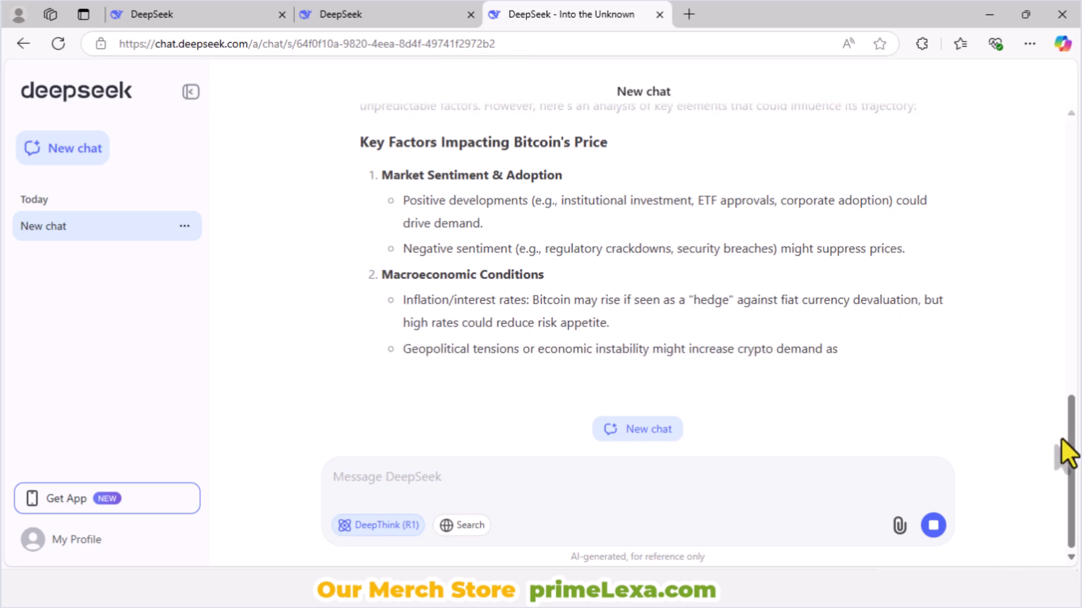
scroll(1071, 437, up, 1)
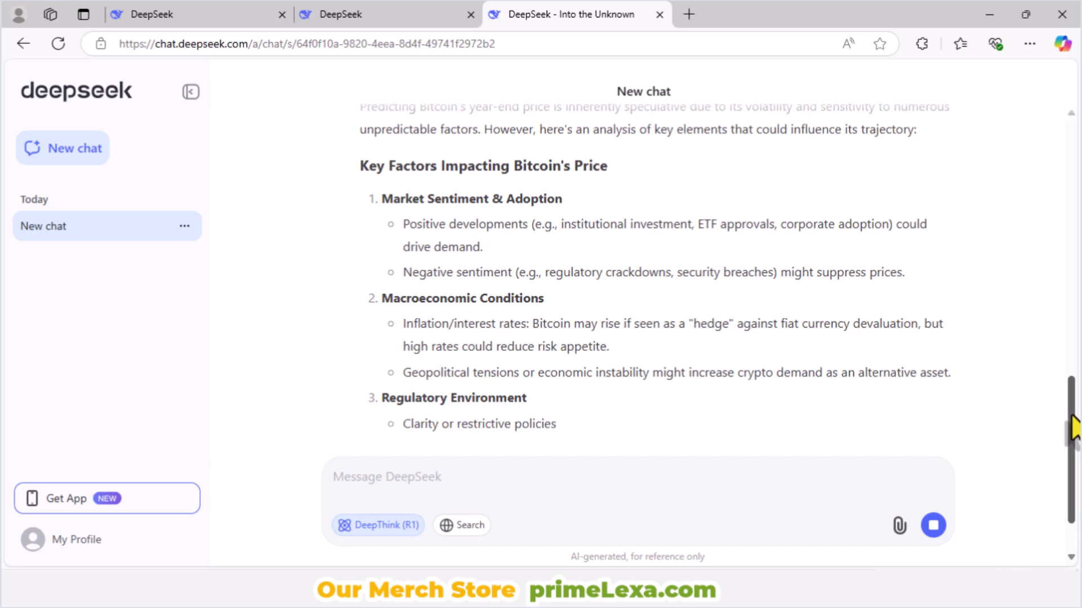
drag(1073, 431, 1072, 412)
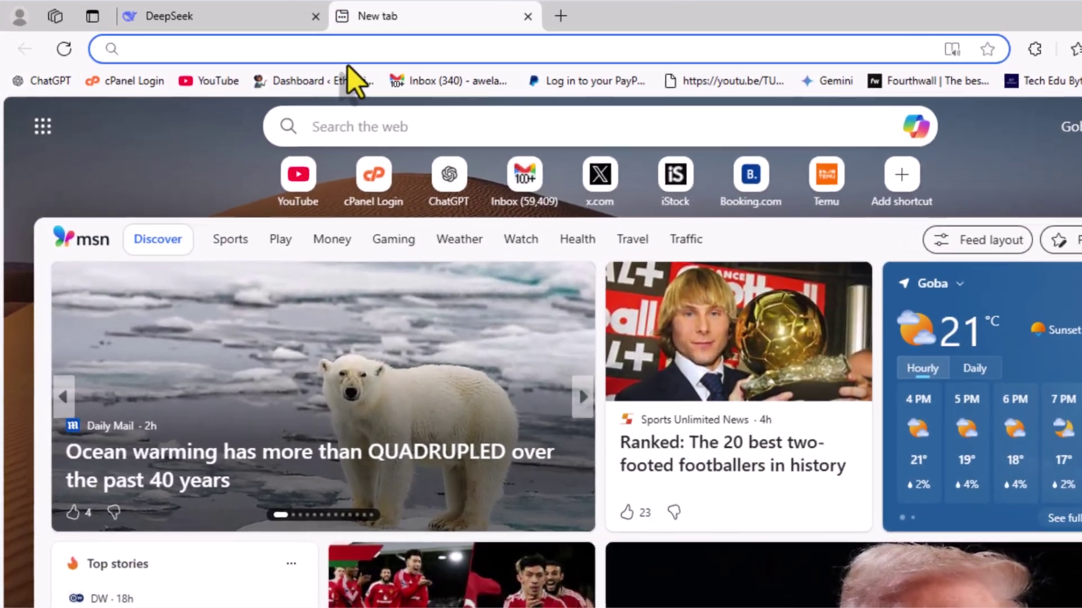
Step: Load deepseek.com in the new tab
text(deepseek.com)
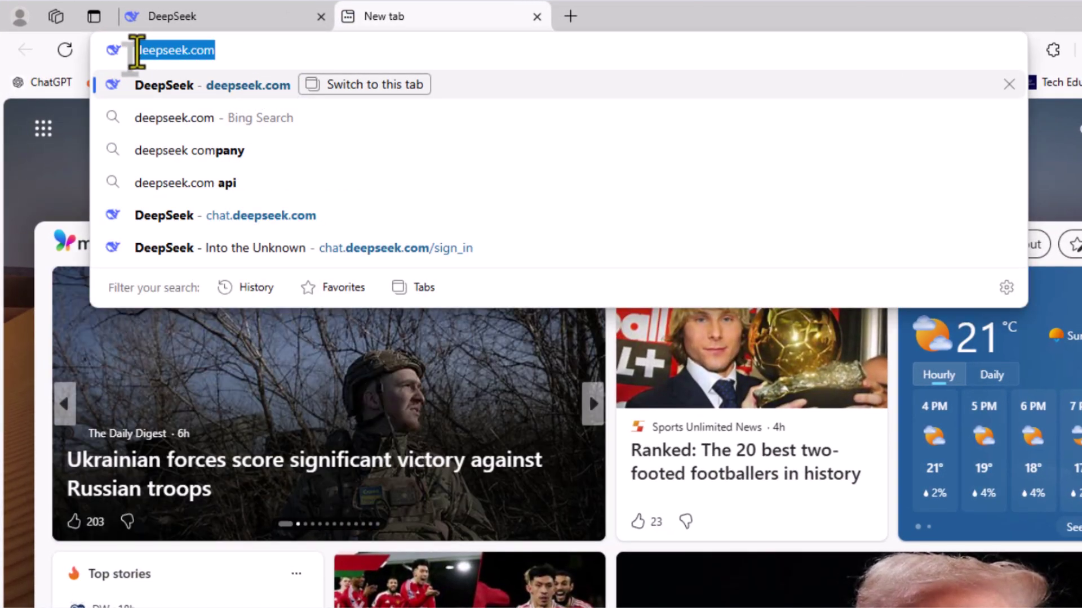
key(Return)
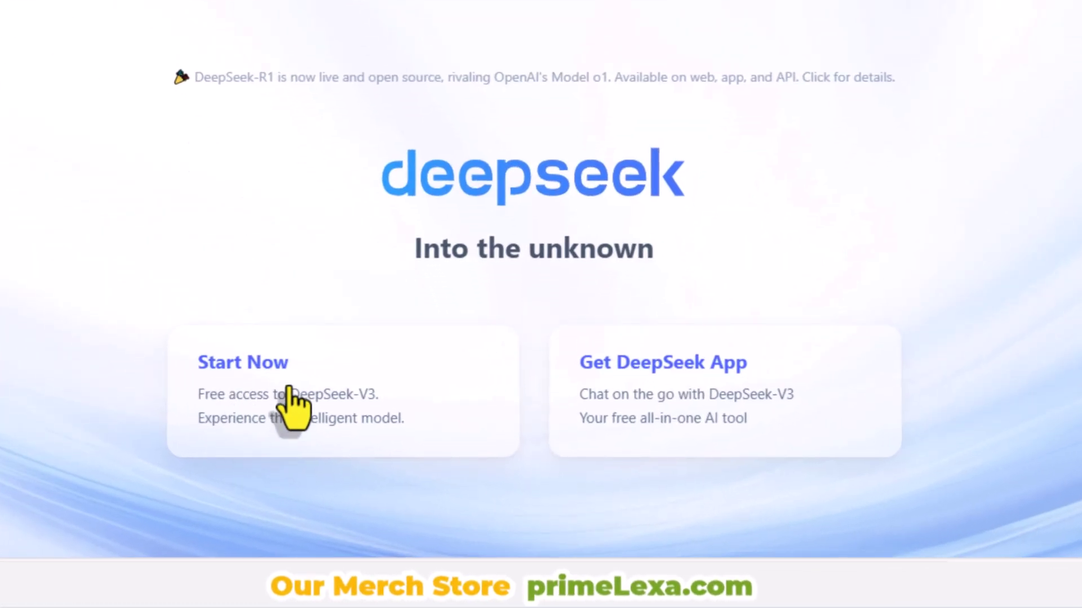
Step: Start the free chat, switch to Sign up, and enter the account e-mail address
click(288, 417)
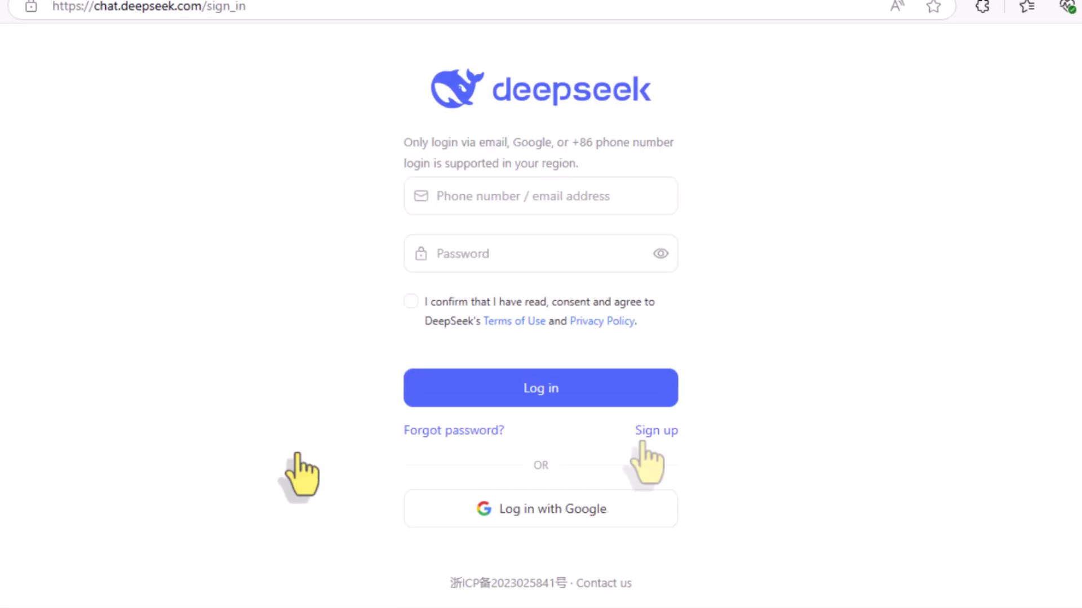
click(651, 432)
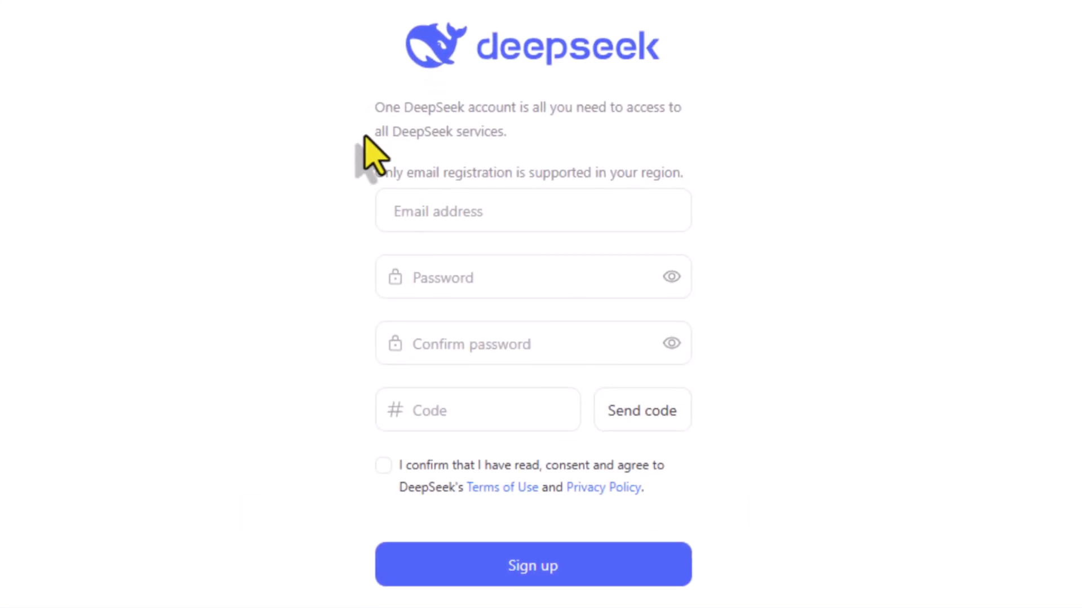
click(423, 213)
text(am)
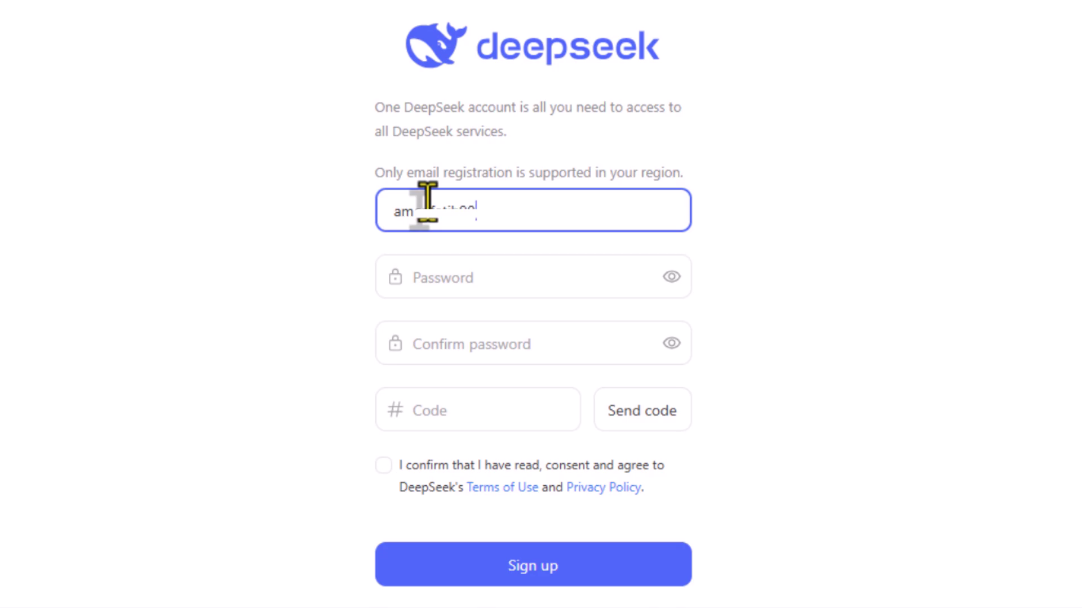
Step: Enter and confirm the account password and agree to the terms and privacy policy
click(553, 282)
text(*******)
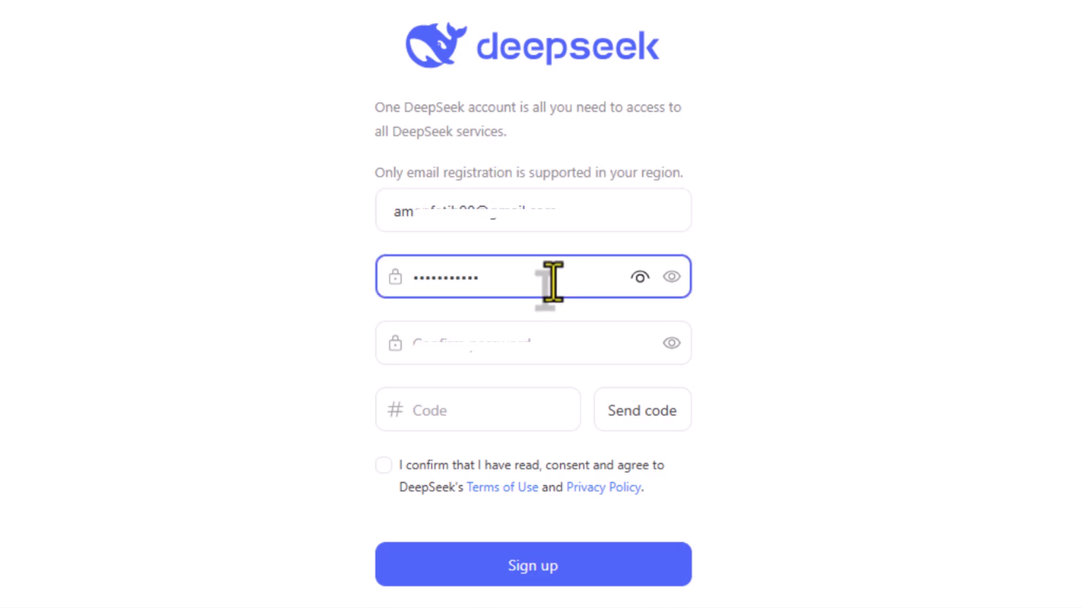
click(519, 332)
key(ctrl+v)
click(671, 344)
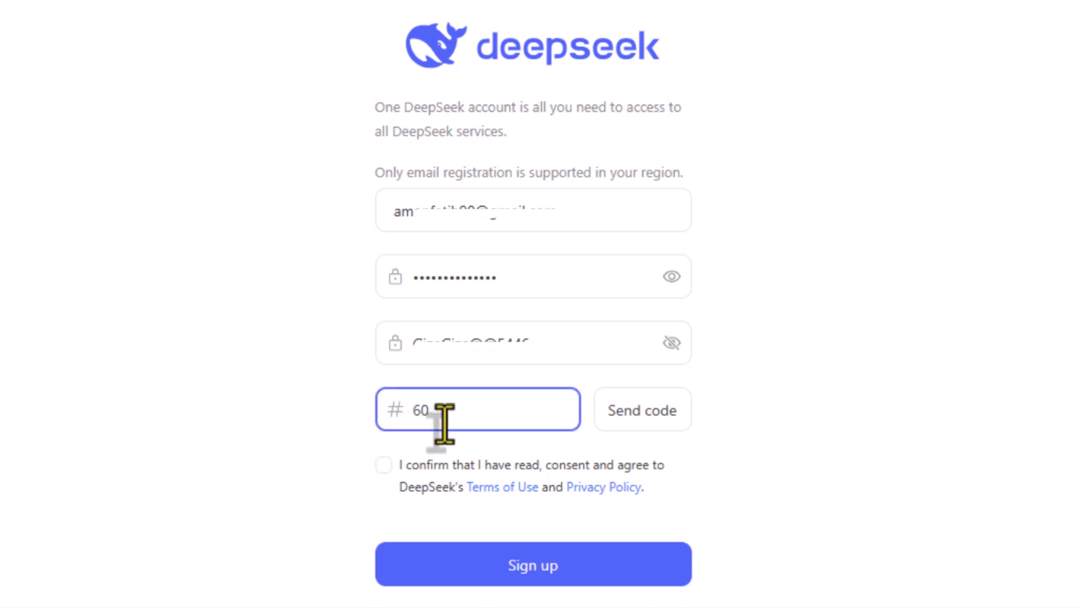
click(383, 465)
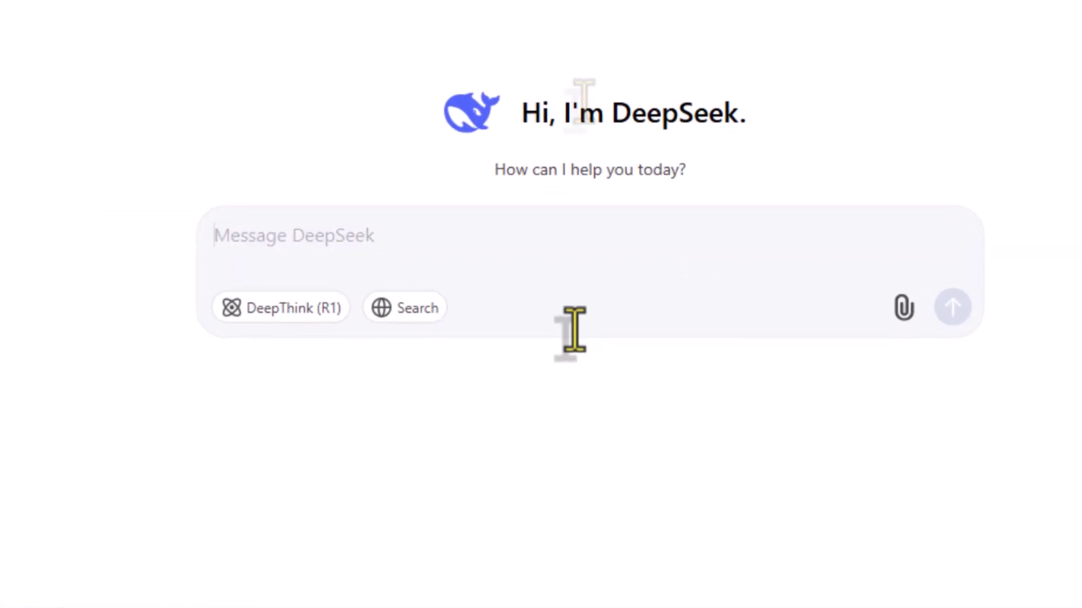
Step: Ask the Bitcoin year-end price question with DeepThink (R1), then collapse and re-expand its reasoning
text(Can You Predict Bitcoin's Year-End Price?)
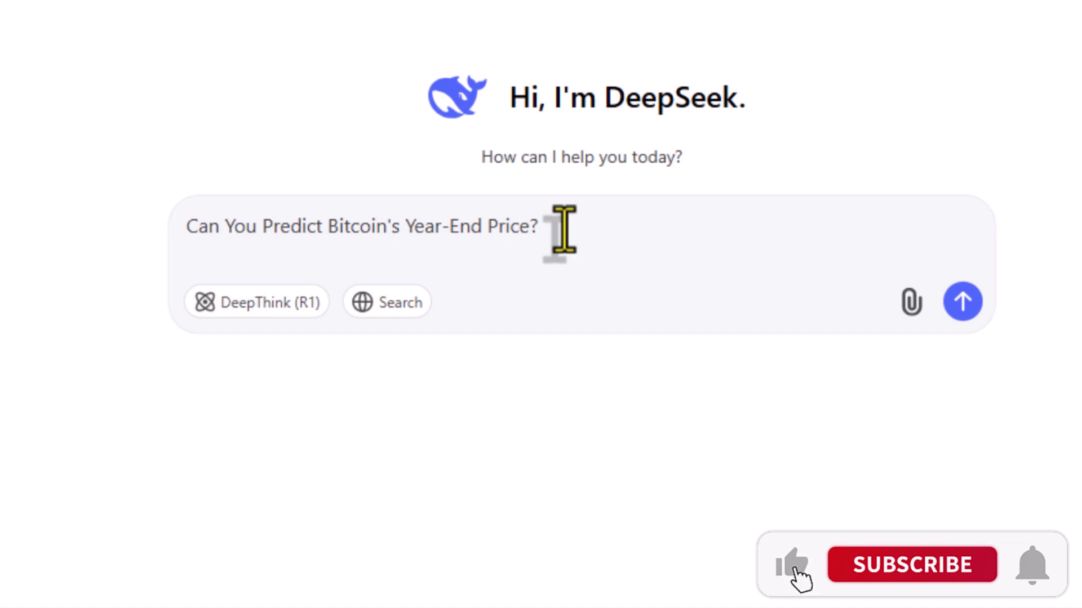
click(274, 317)
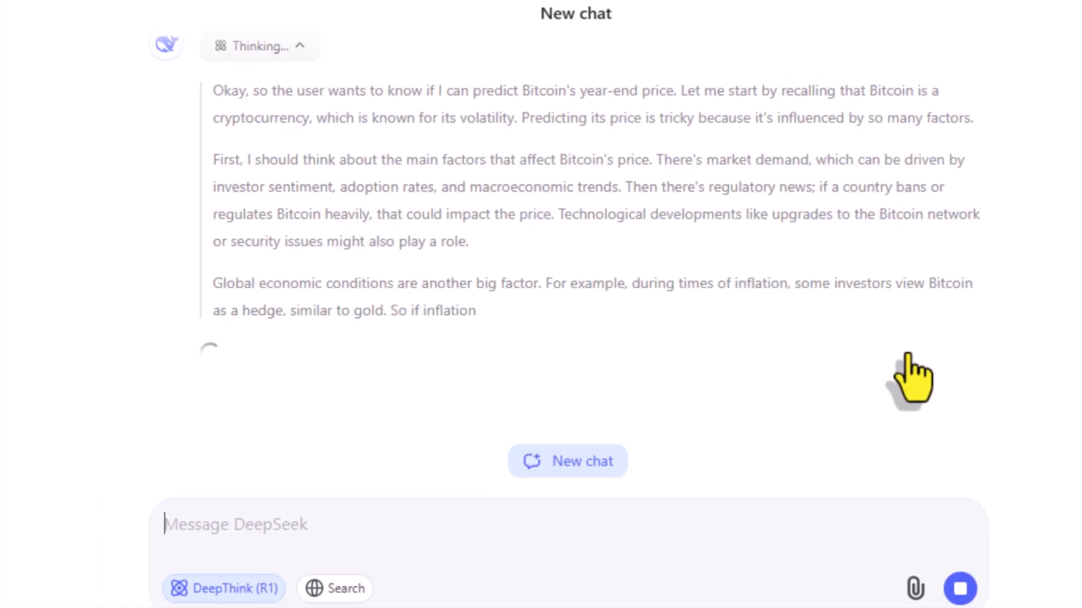
click(304, 56)
click(309, 188)
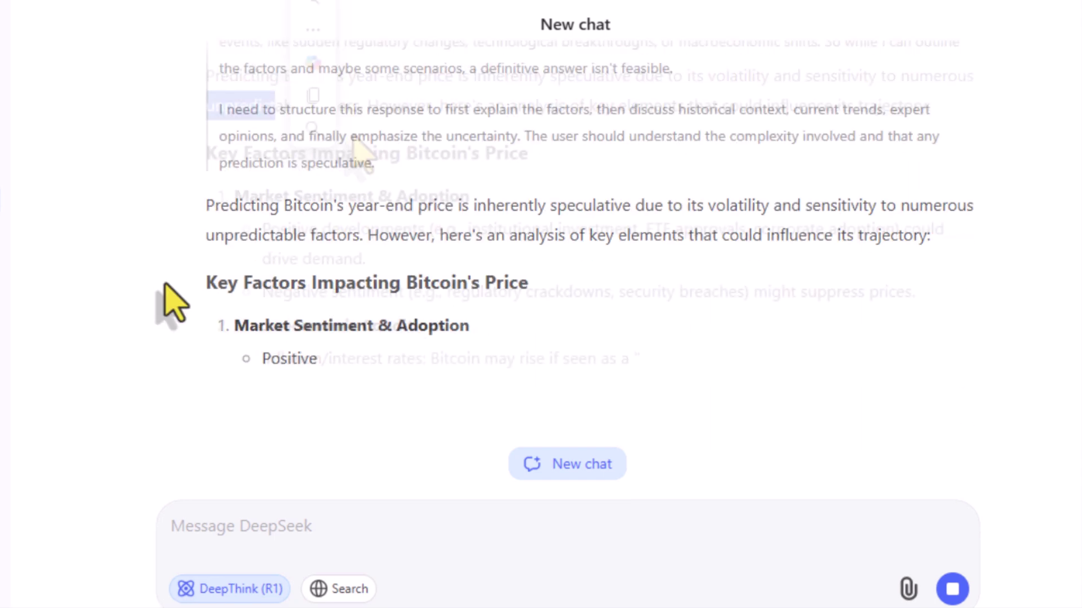
drag(169, 302, 967, 297)
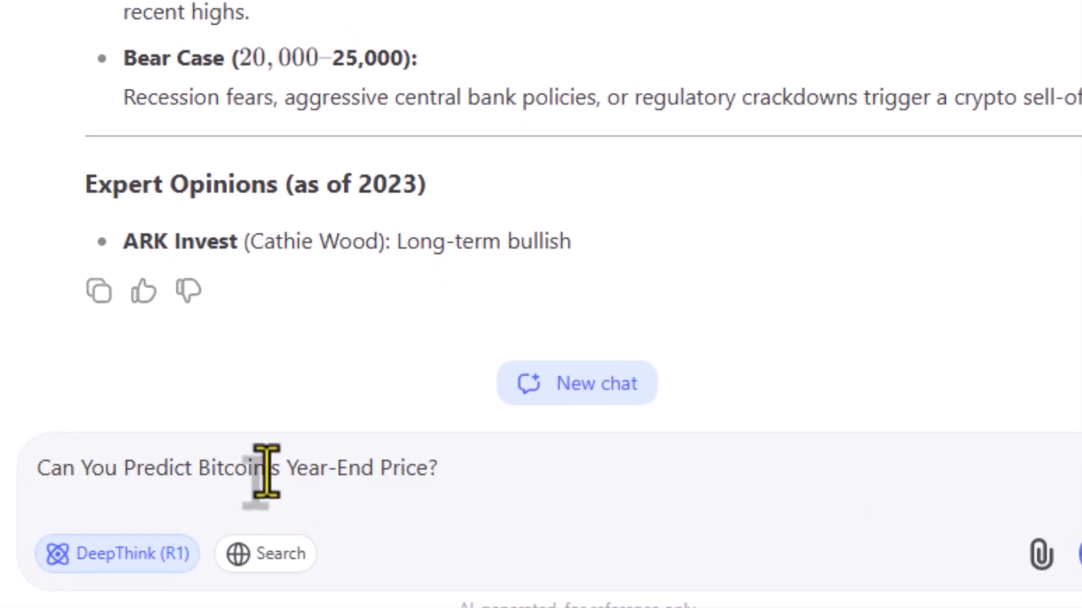
Step: Turn on Search and resend the pasted Bitcoin question after the high-traffic error
click(273, 561)
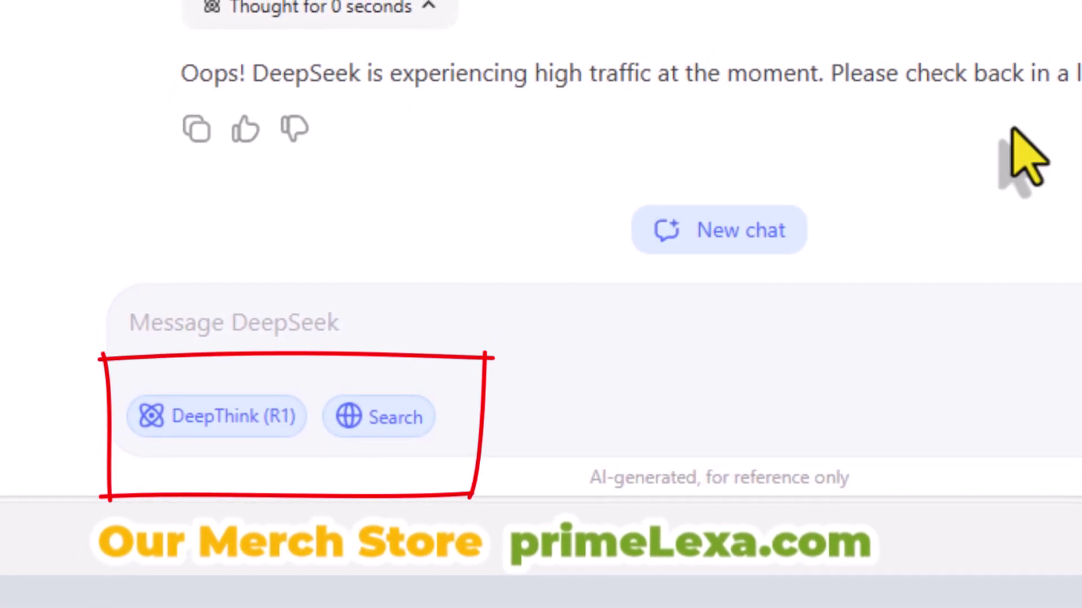
click(529, 323)
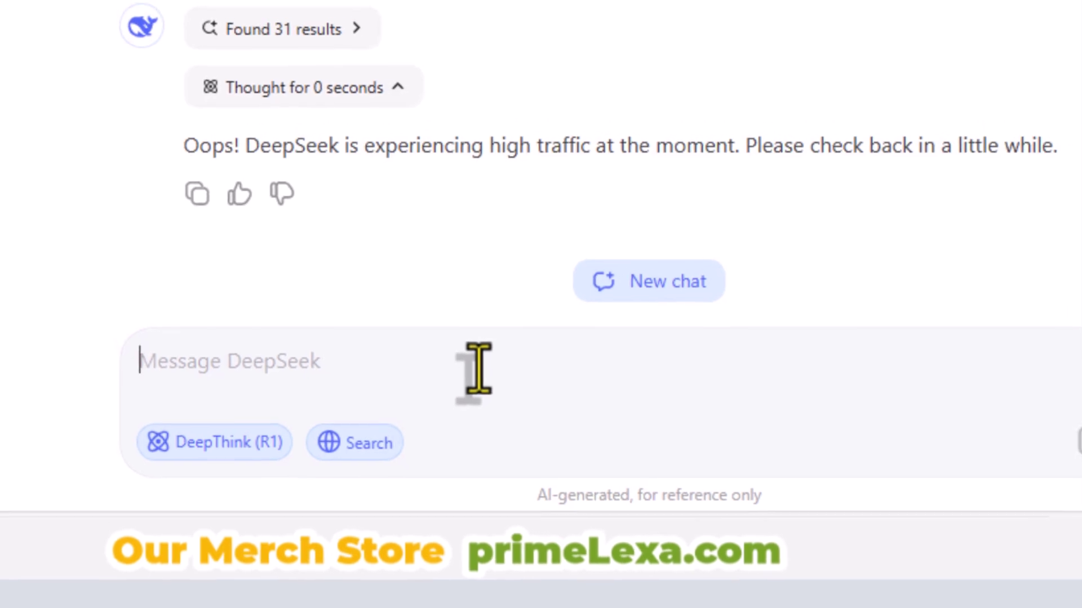
text(Can You Predict Bitcoin's Year-End Price?)
click(1059, 455)
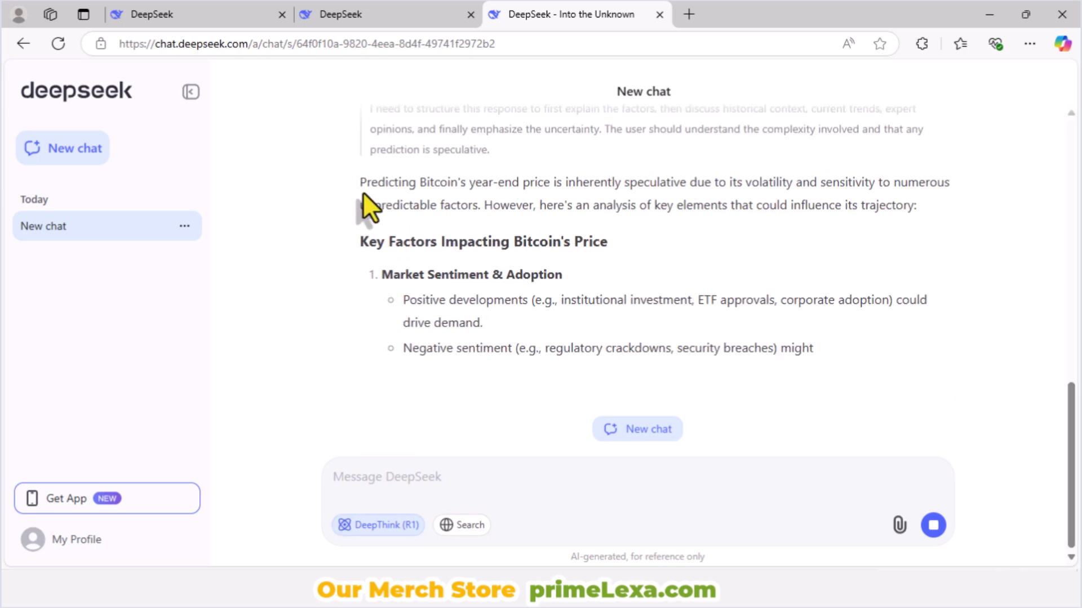
Step: Select and deselect 'unpredictable' in the new answer, then scroll up through it
drag(361, 205, 413, 205)
click(975, 255)
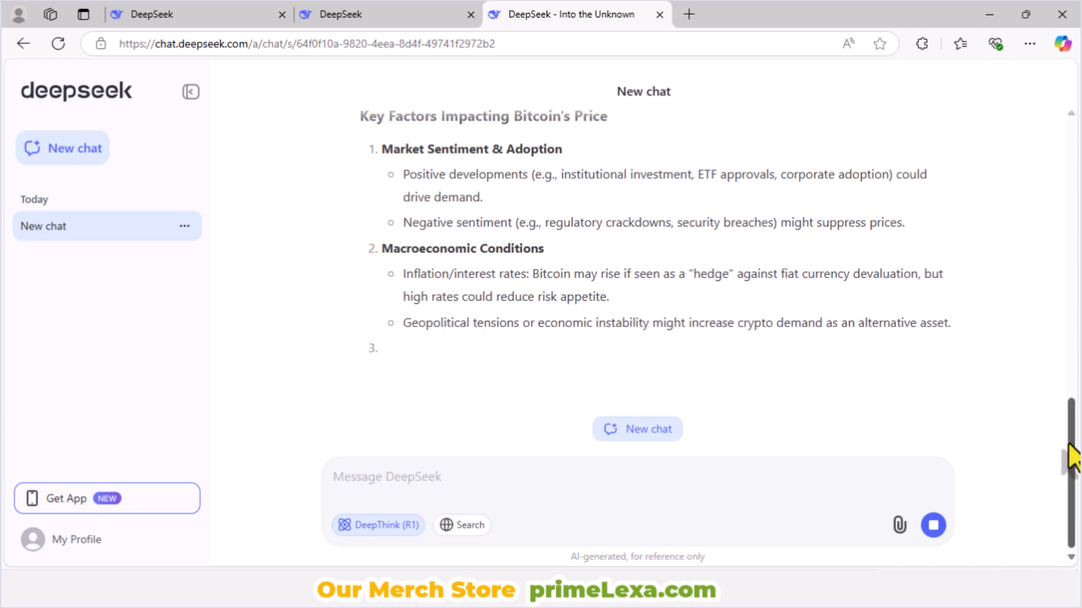
scroll(1074, 442, up, 1)
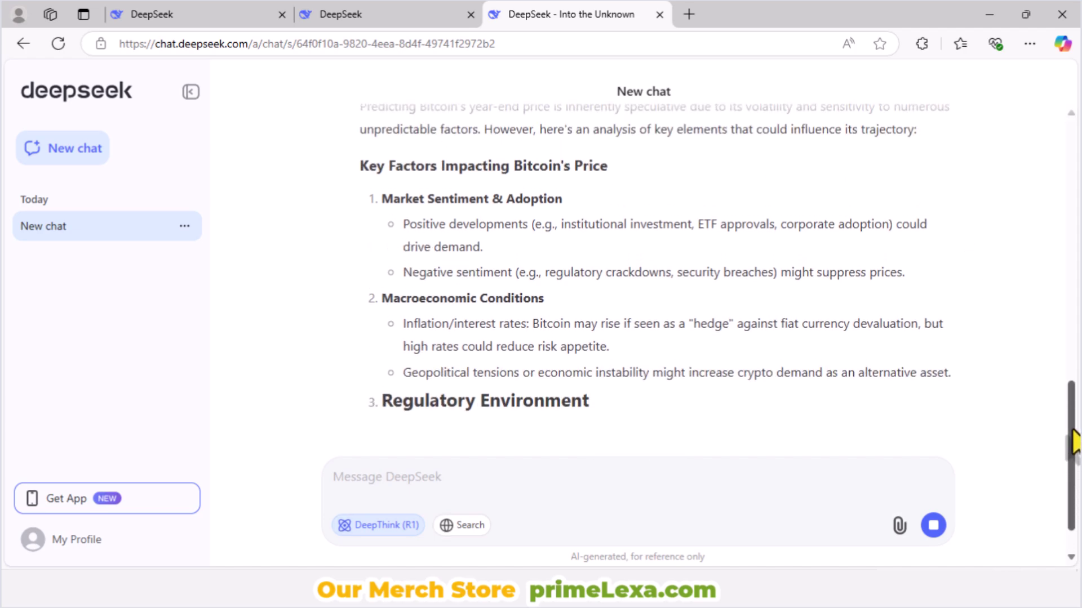